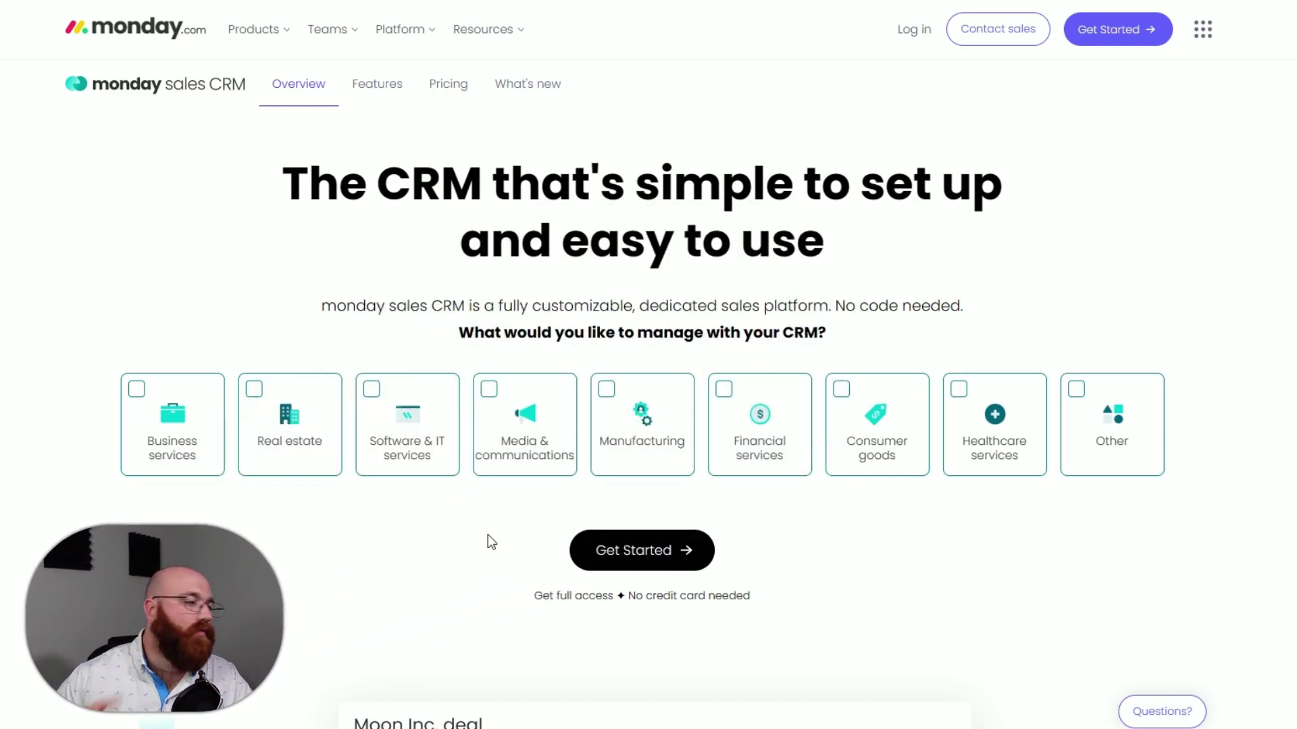
Step: Browse the Products menu, return to the sales CRM page and start sign-up with Get Started
{"action": "left_click", "coordinate": [282, 32]}
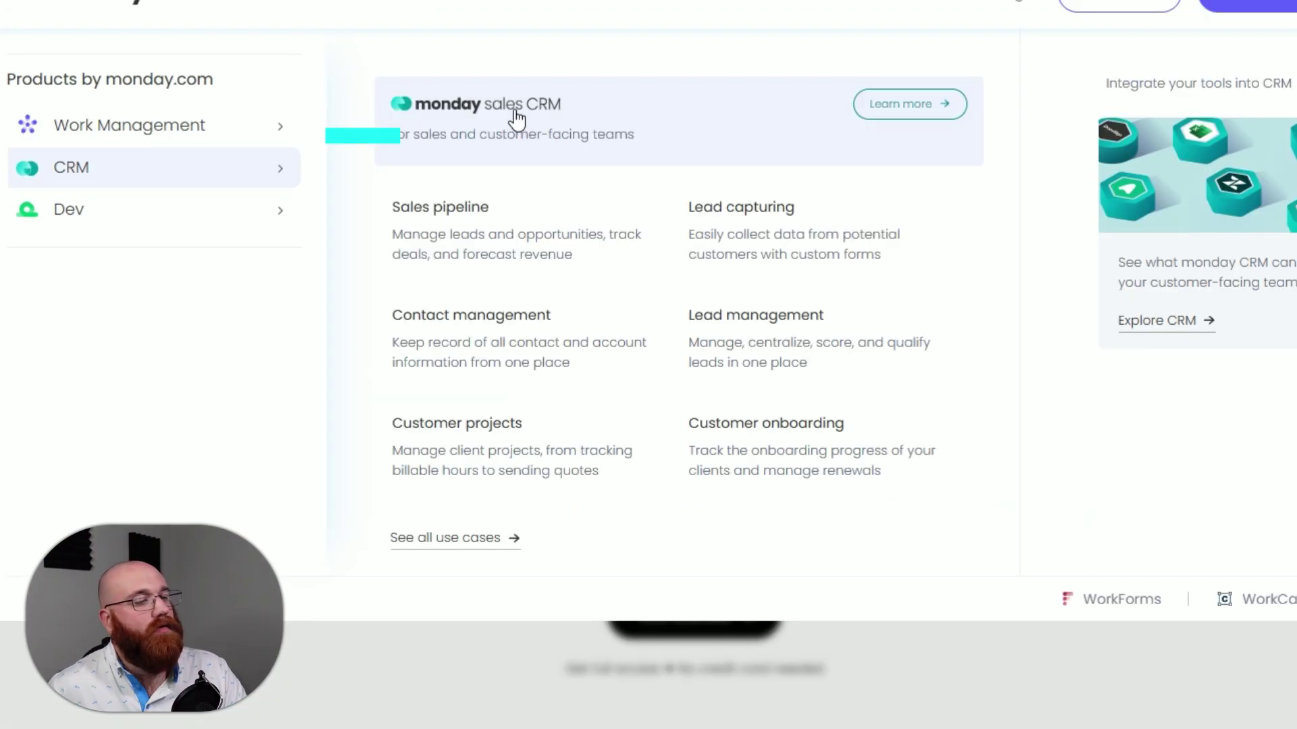
{"action": "left_click", "coordinate": [622, 119]}
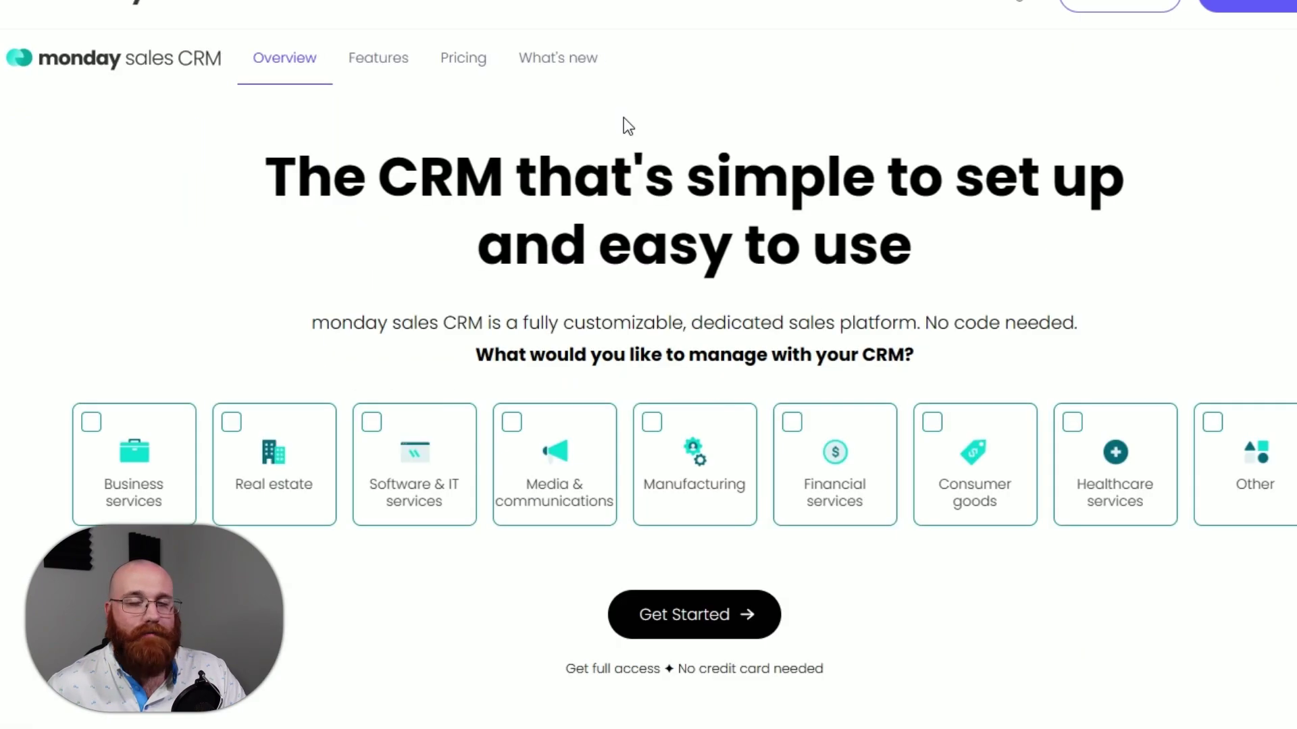
{"action": "left_click", "coordinate": [714, 628]}
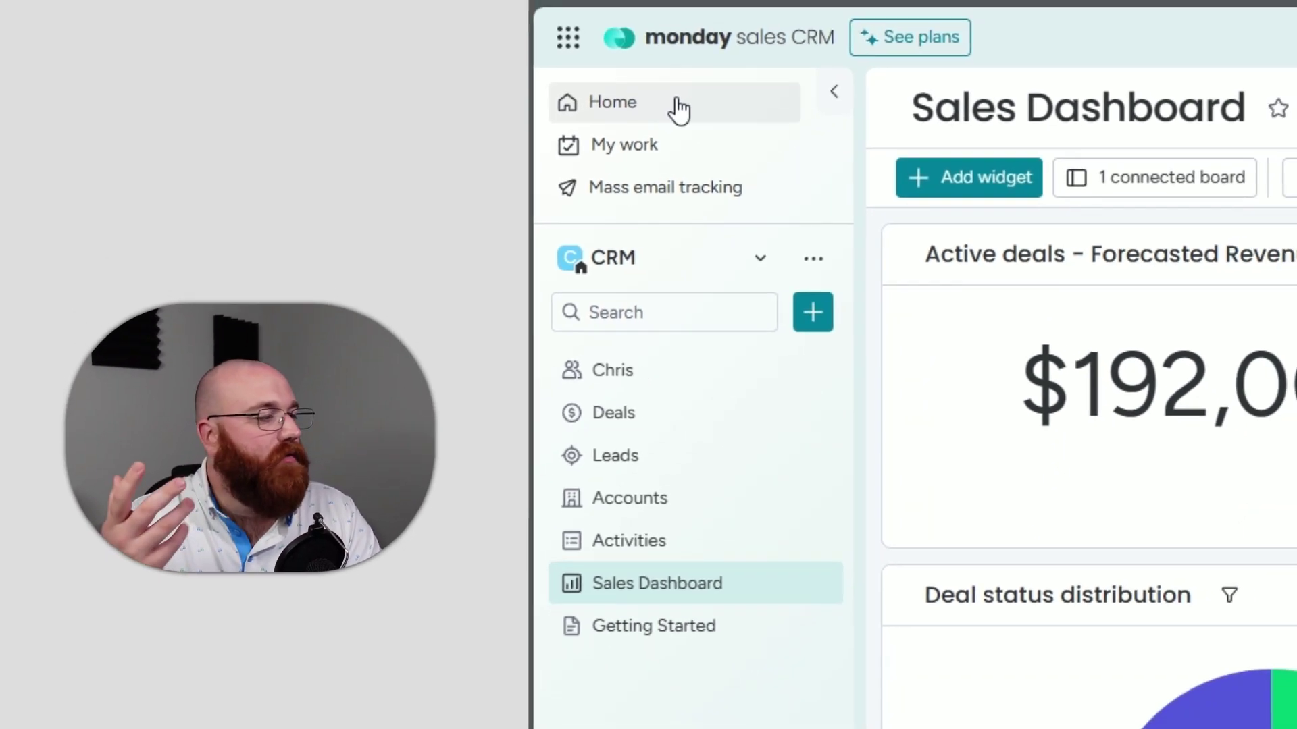
Step: Go to the account Home and view the empty Mass email tracking page
{"action": "left_click", "coordinate": [678, 109]}
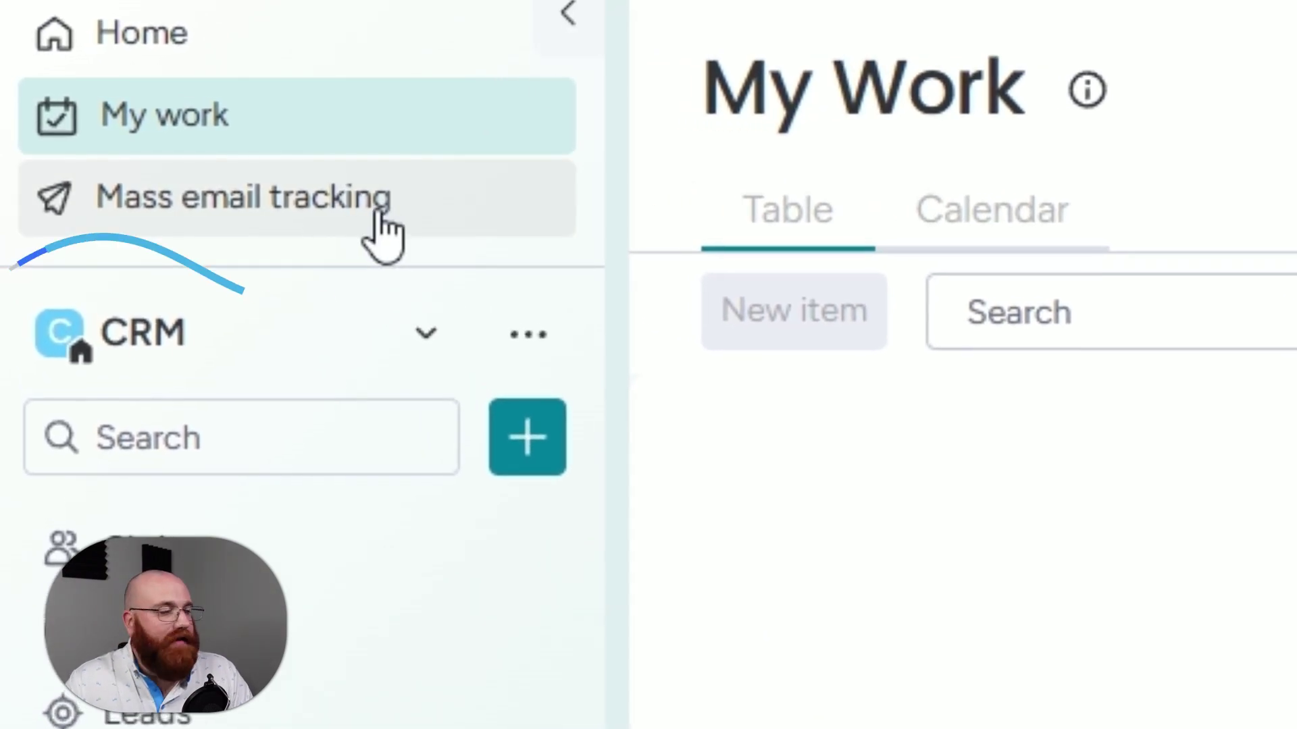
{"action": "left_click", "coordinate": [152, 143]}
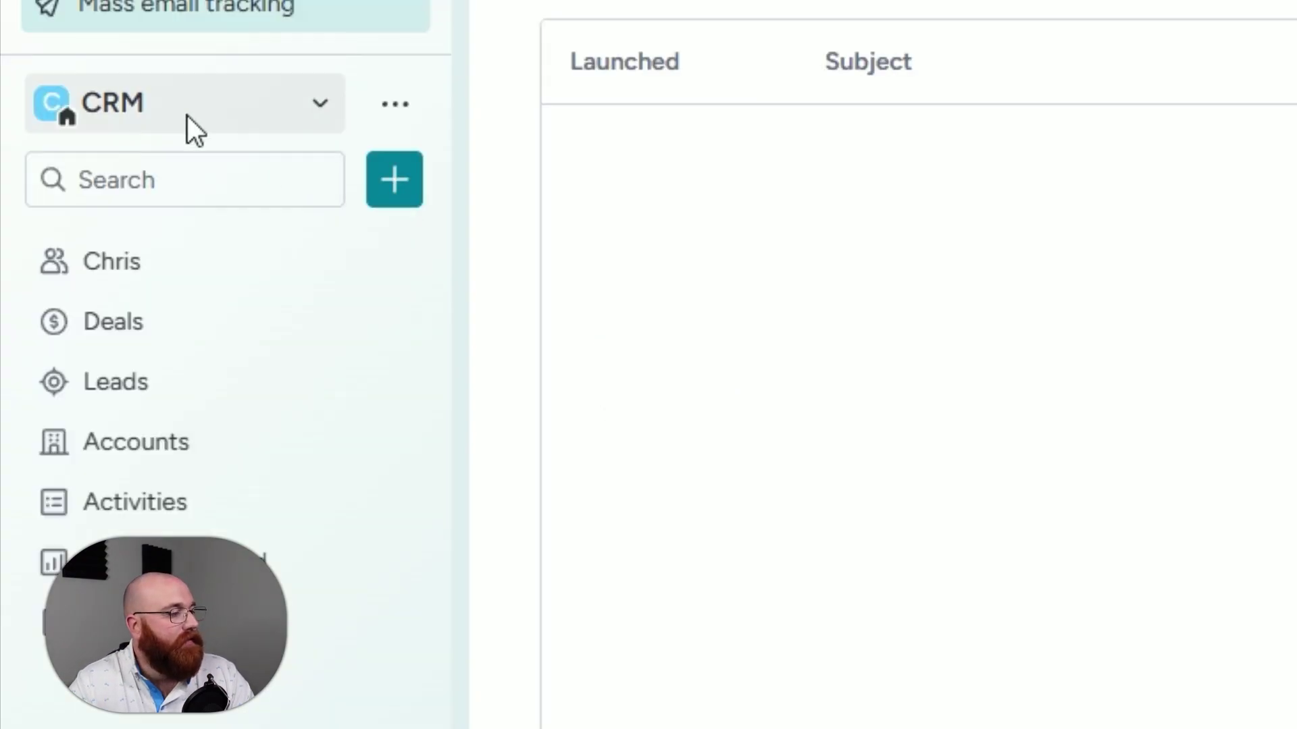
Step: Switch to the CRM workspace overview and show the sidebar filter options
{"action": "left_click", "coordinate": [135, 107]}
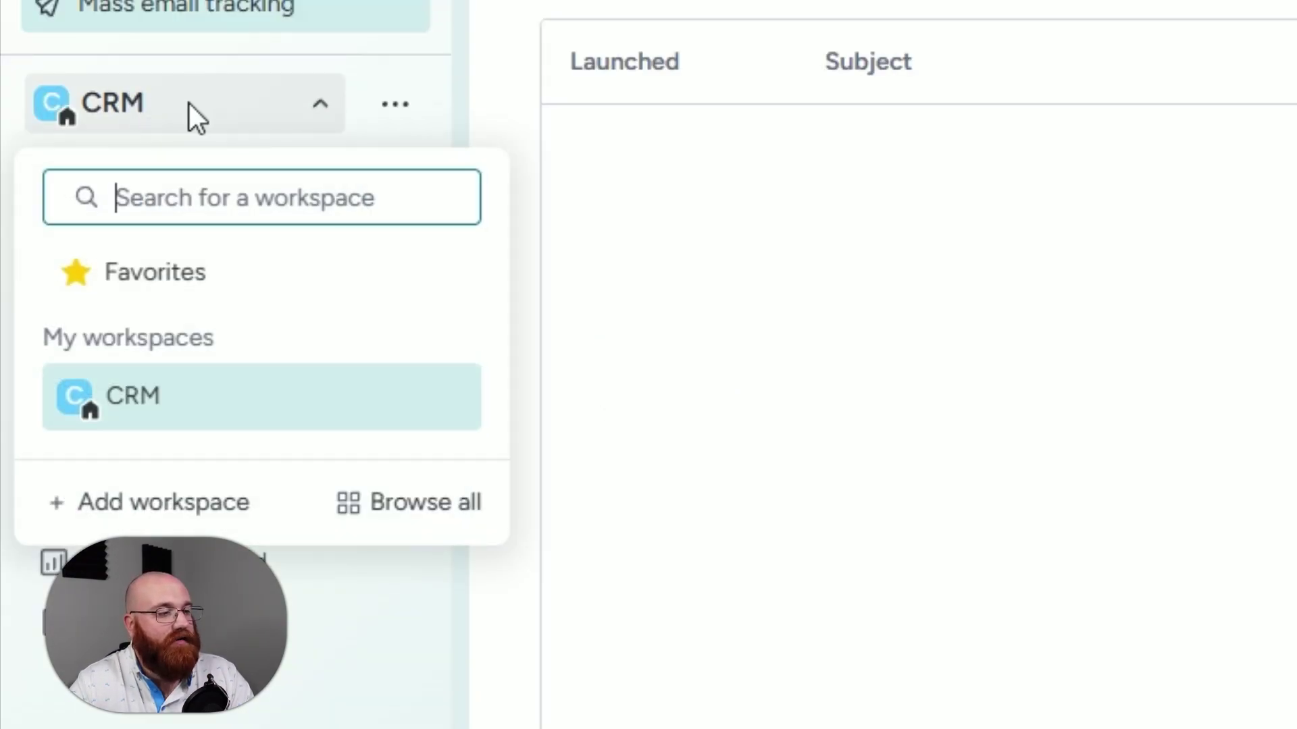
{"action": "left_click", "coordinate": [199, 397]}
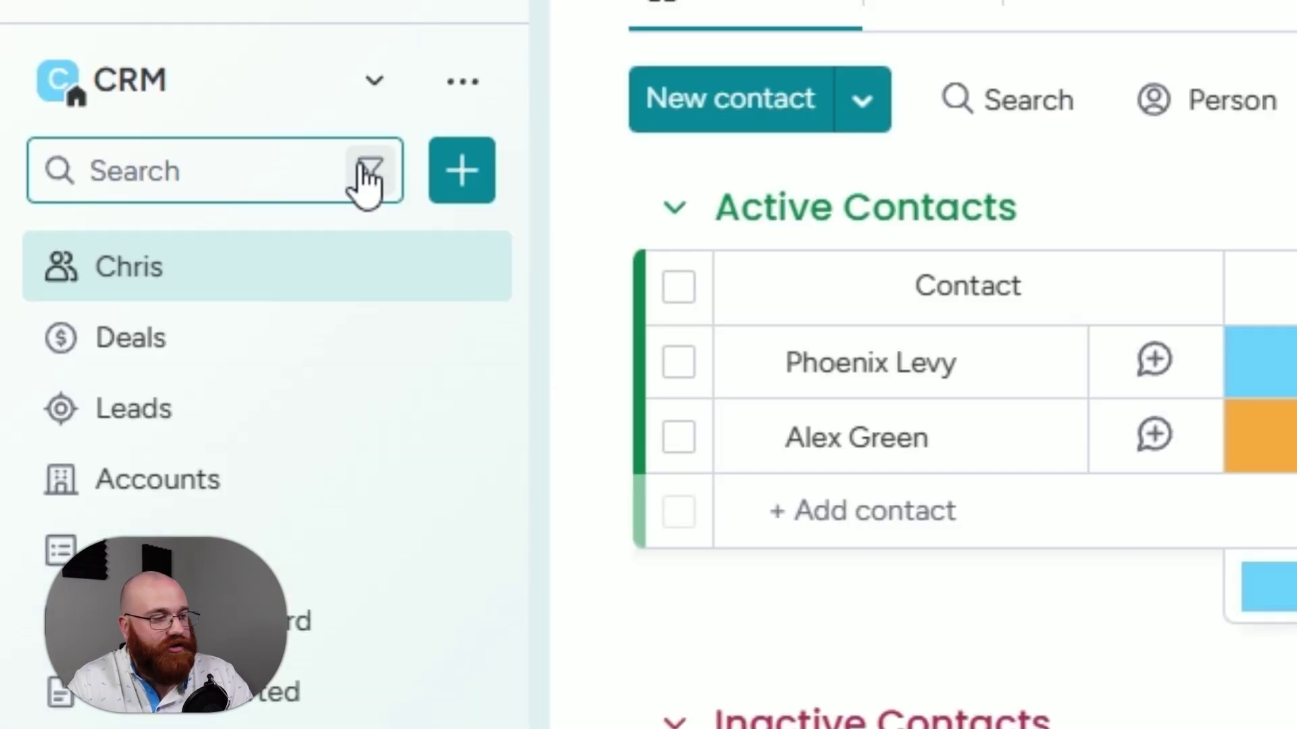
{"action": "left_click", "coordinate": [369, 174]}
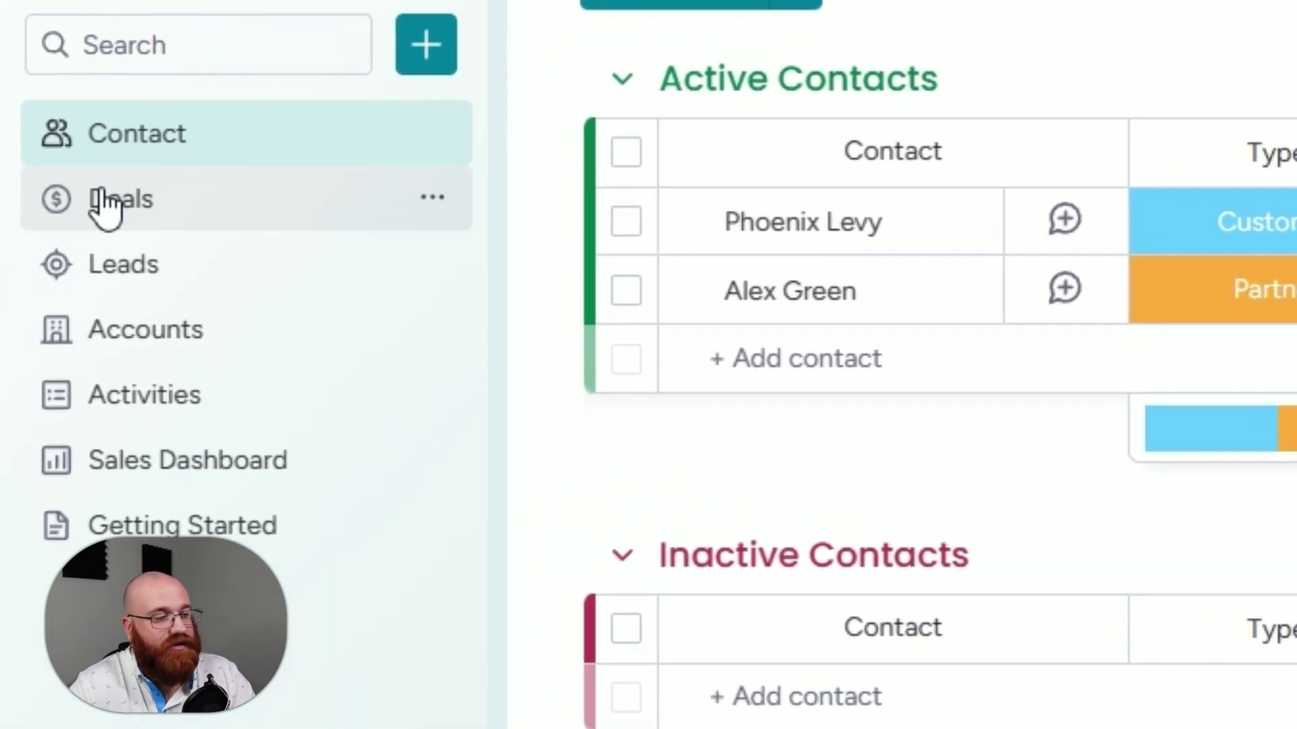
Step: View the Deals board with Deal 1 and Deal 2 under Active Deals
{"action": "left_click", "coordinate": [106, 208]}
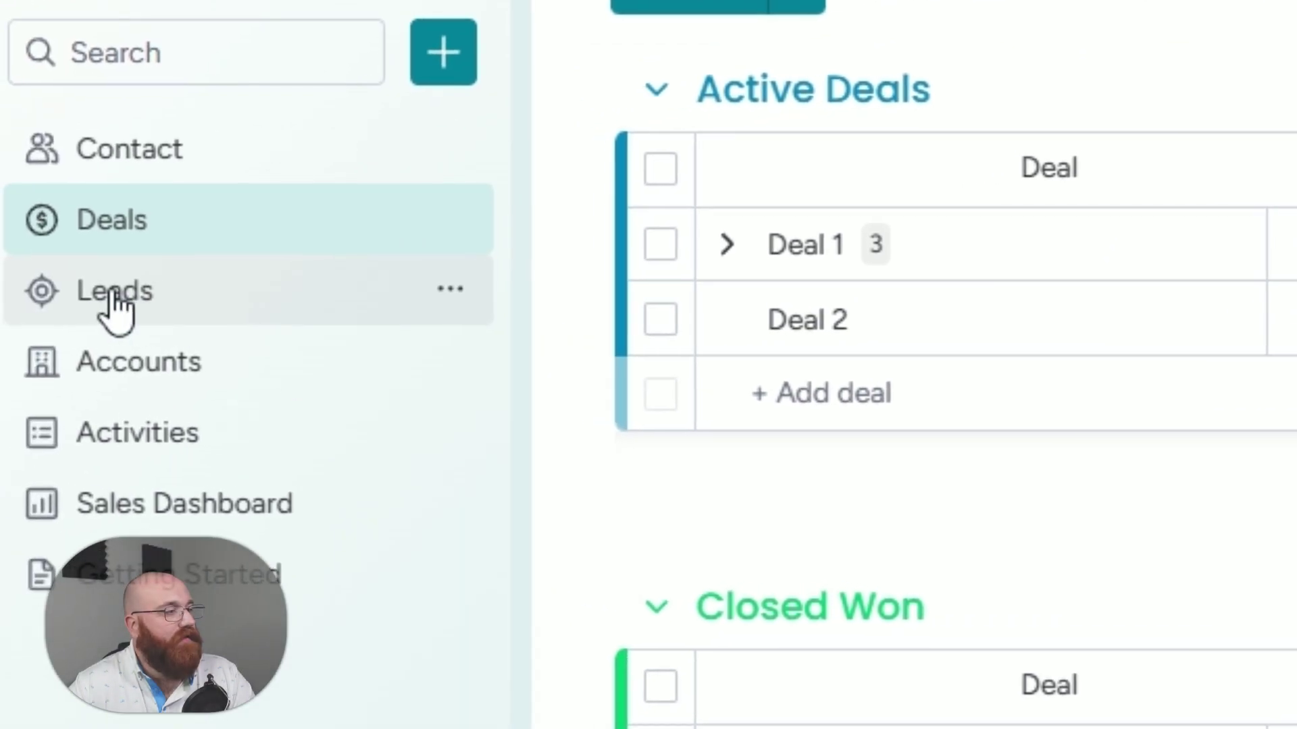
Step: Browse the Leads and Accounts boards from the left sidebar
{"action": "left_click", "coordinate": [61, 292]}
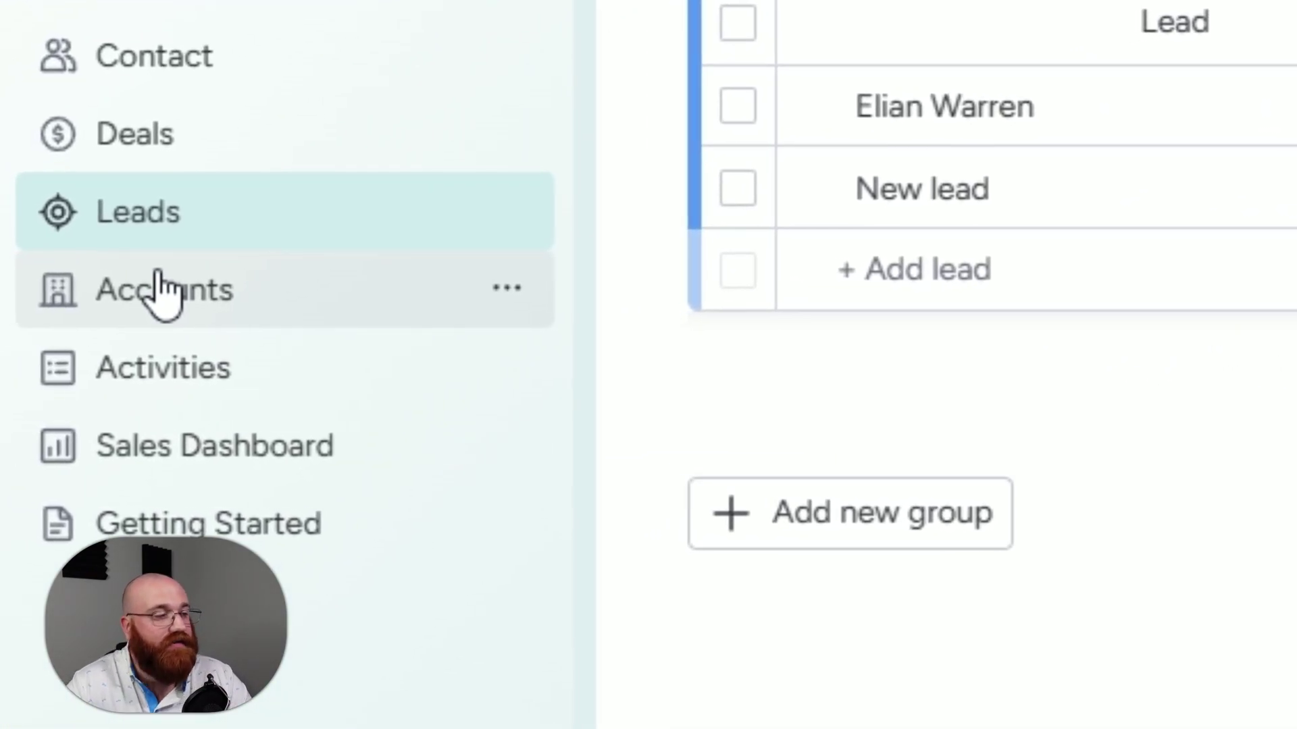
{"action": "left_click", "coordinate": [162, 294]}
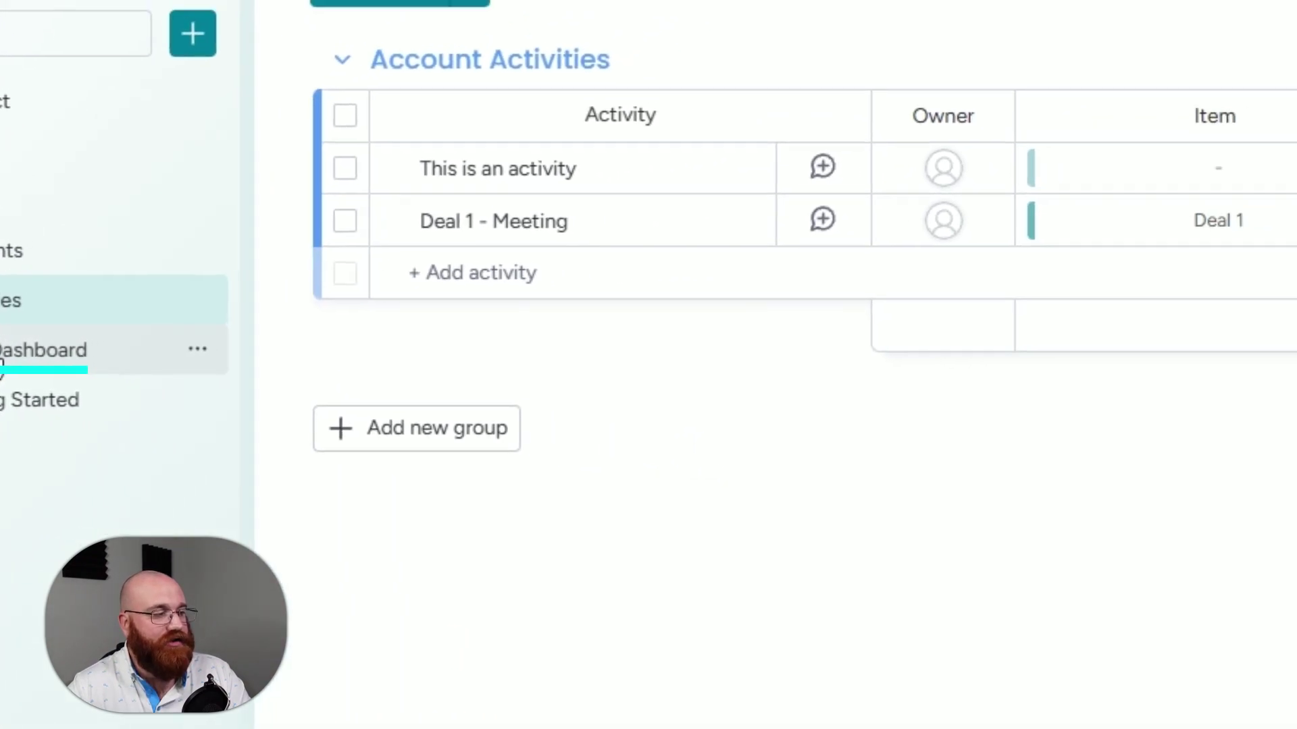
Step: Review the Sales Dashboard widgets: forecasted revenue, deal status, pipeline conversion
{"action": "left_click", "coordinate": [3, 363]}
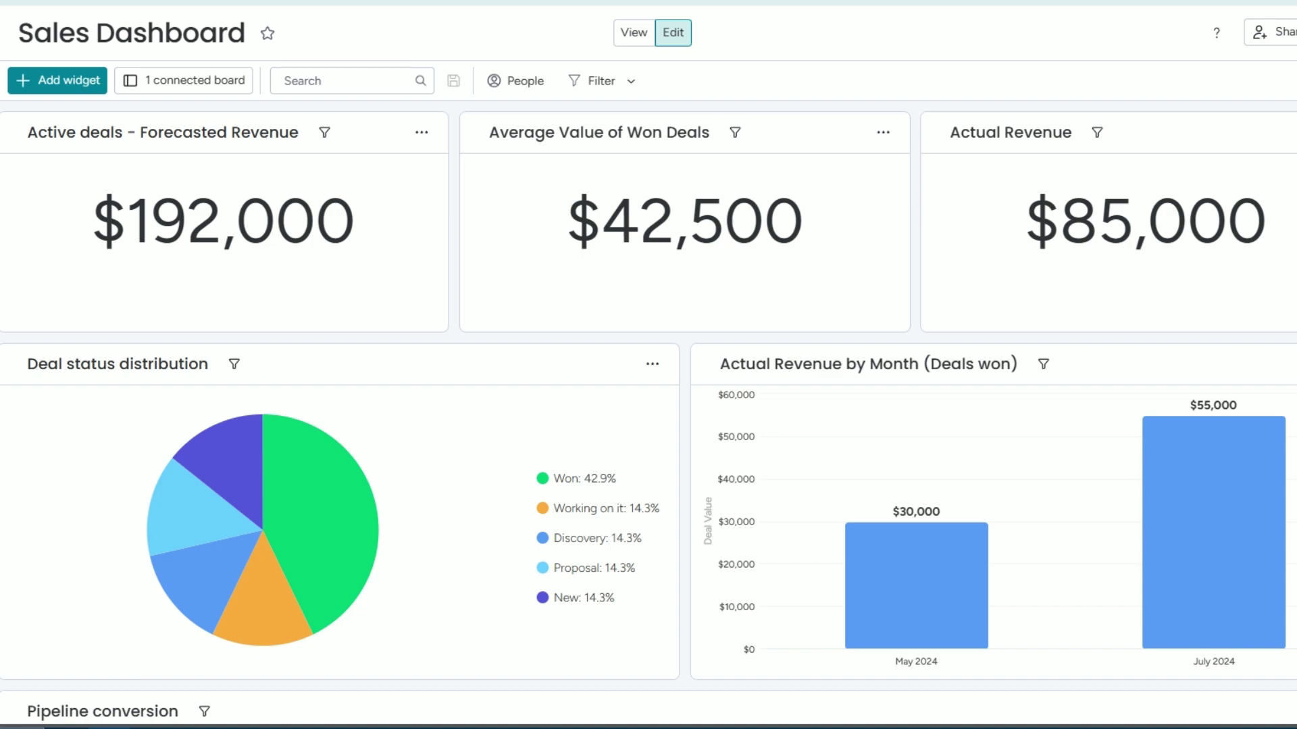
{"action": "scroll", "coordinate": [649, 405], "scroll_direction": "down", "scroll_amount": 3}
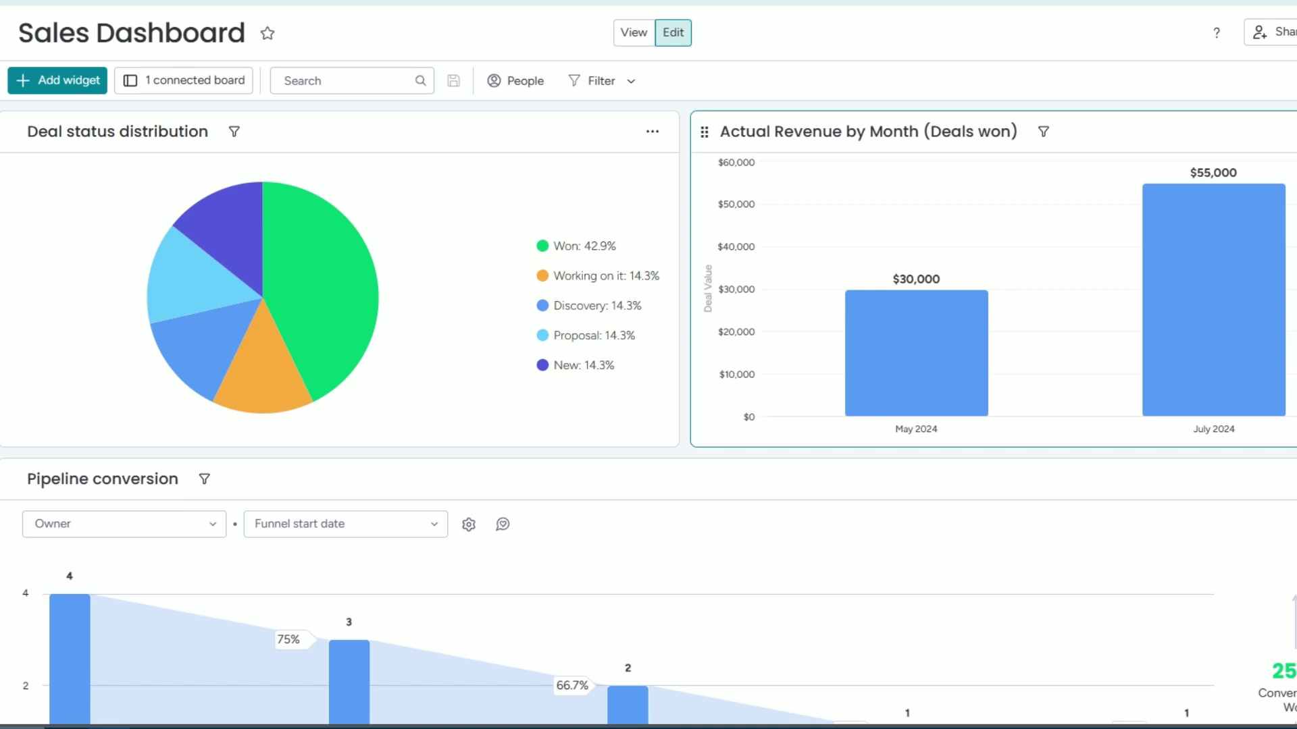
{"action": "scroll", "coordinate": [649, 405], "scroll_direction": "down", "scroll_amount": 3}
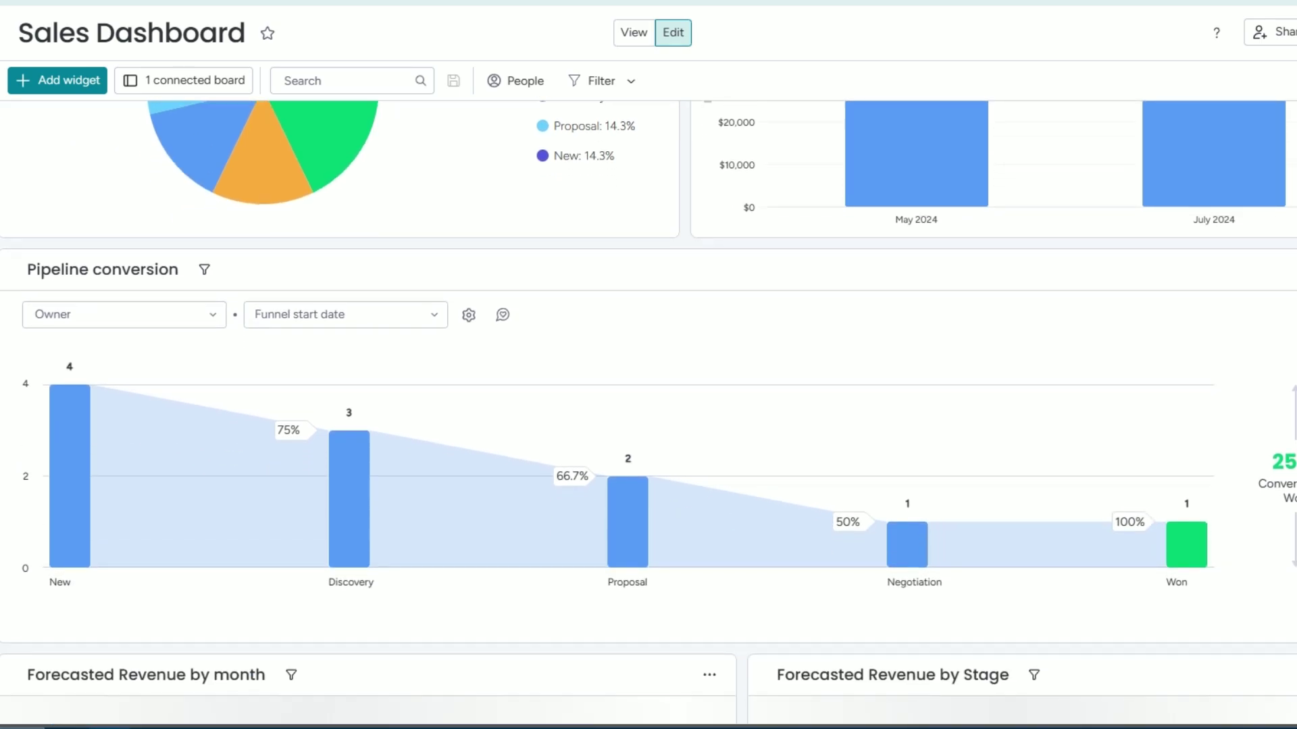
{"action": "scroll", "coordinate": [648, 405], "scroll_direction": "down", "scroll_amount": 5}
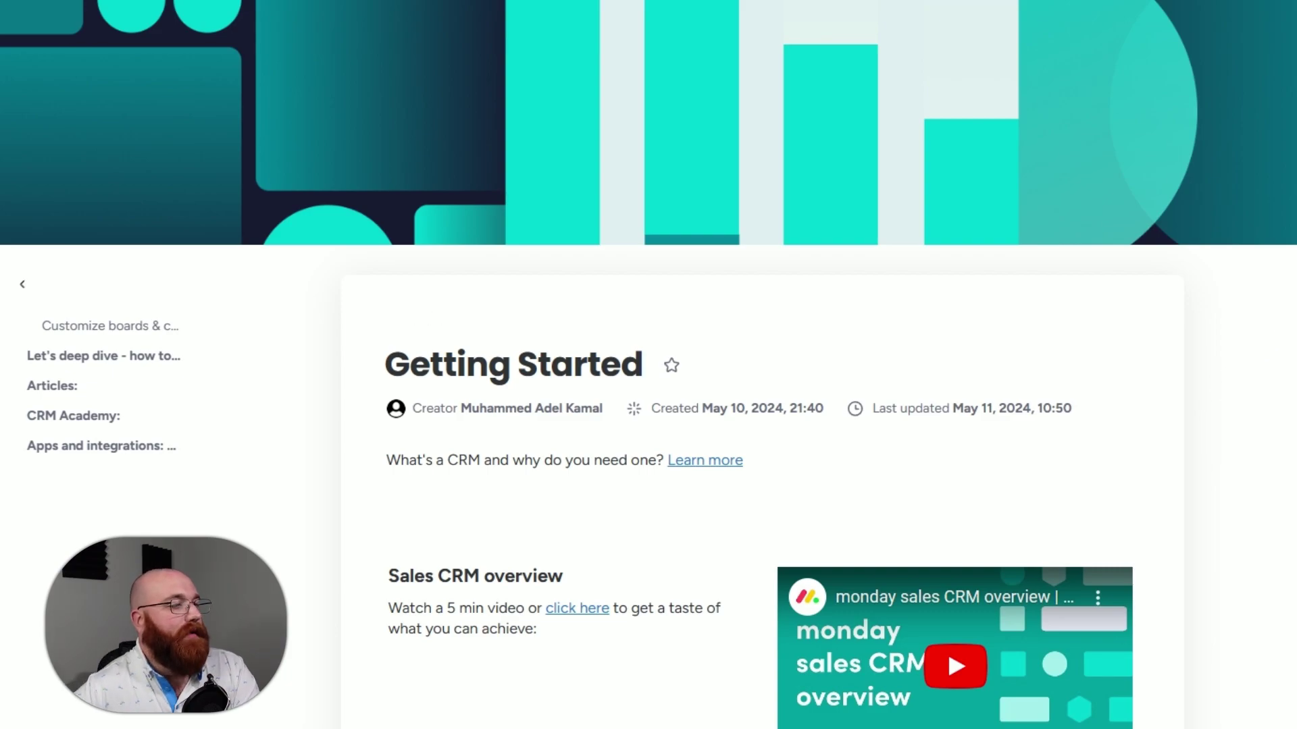
{"action": "scroll", "coordinate": [649, 406], "scroll_direction": "down", "scroll_amount": 1}
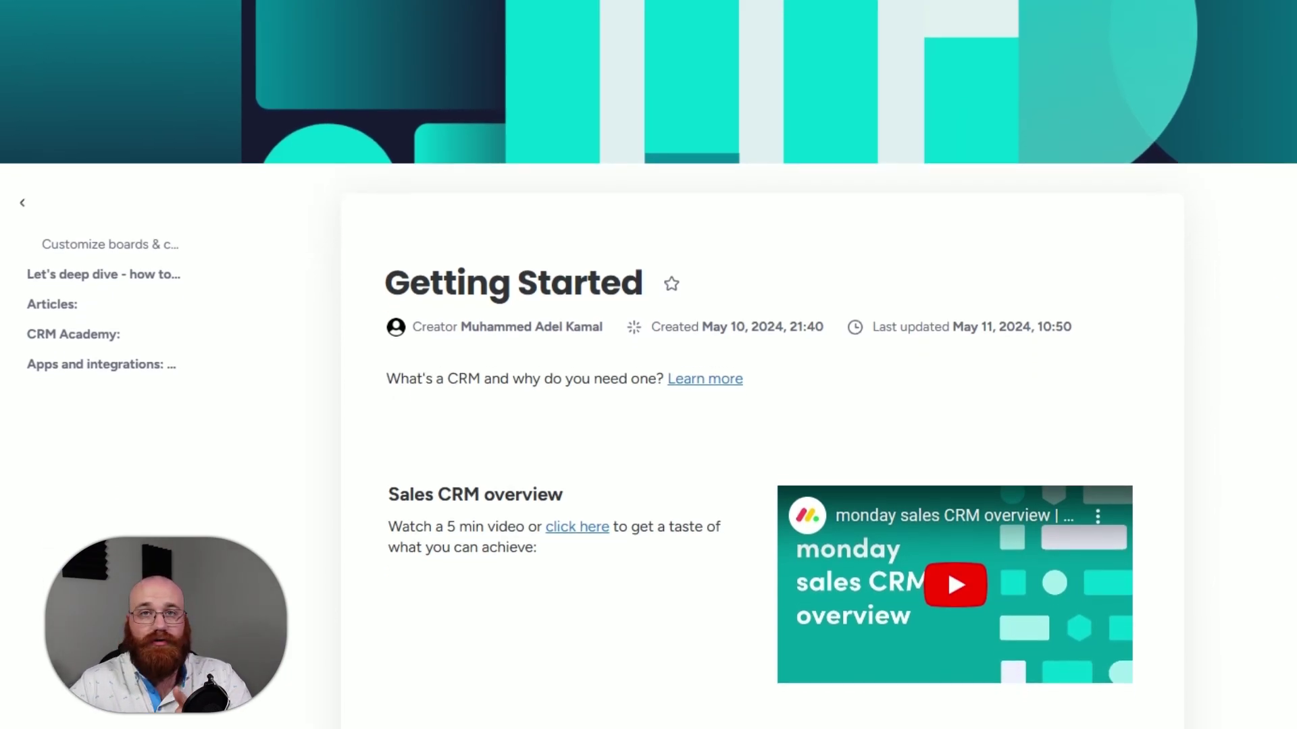
{"action": "scroll", "coordinate": [649, 406], "scroll_direction": "down", "scroll_amount": 1}
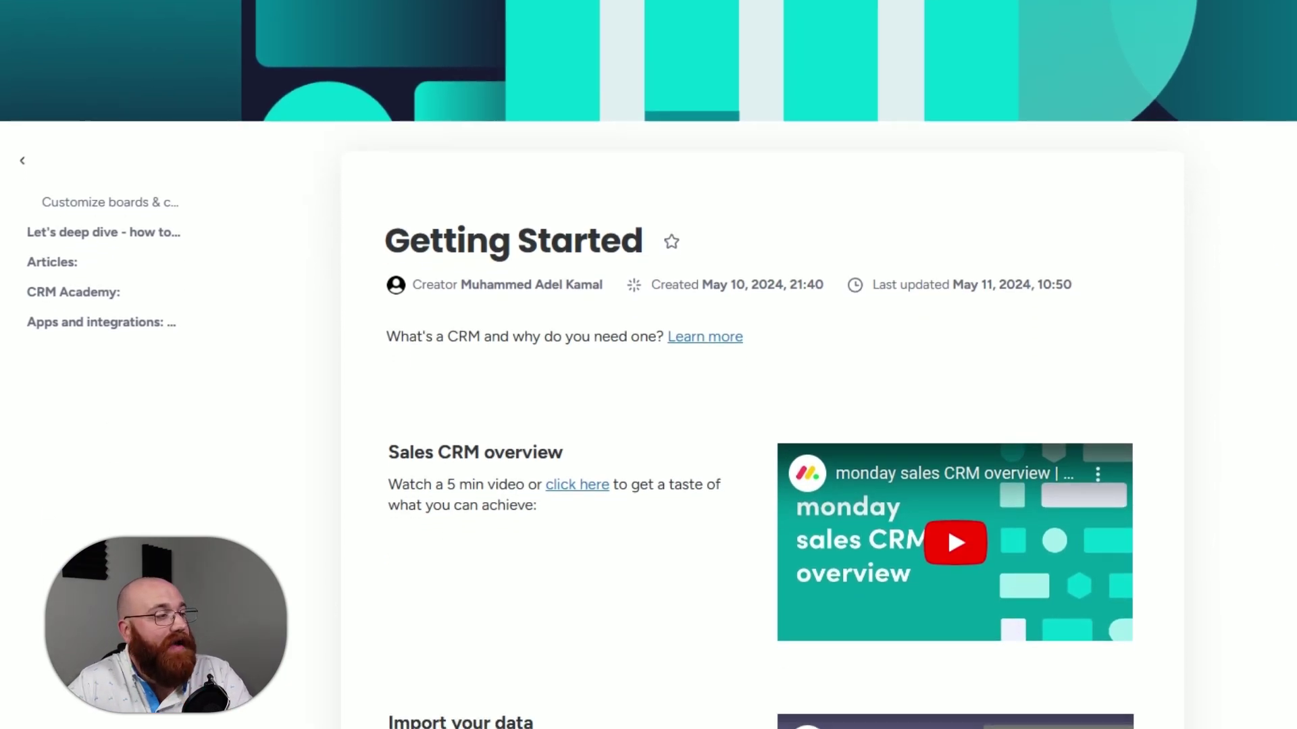
{"action": "scroll", "coordinate": [648, 365], "scroll_direction": "down", "scroll_amount": 1}
{"action": "scroll", "coordinate": [649, 365], "scroll_direction": "down", "scroll_amount": 2}
{"action": "scroll", "coordinate": [648, 364], "scroll_direction": "down", "scroll_amount": 2}
{"action": "scroll", "coordinate": [649, 365], "scroll_direction": "down", "scroll_amount": 1}
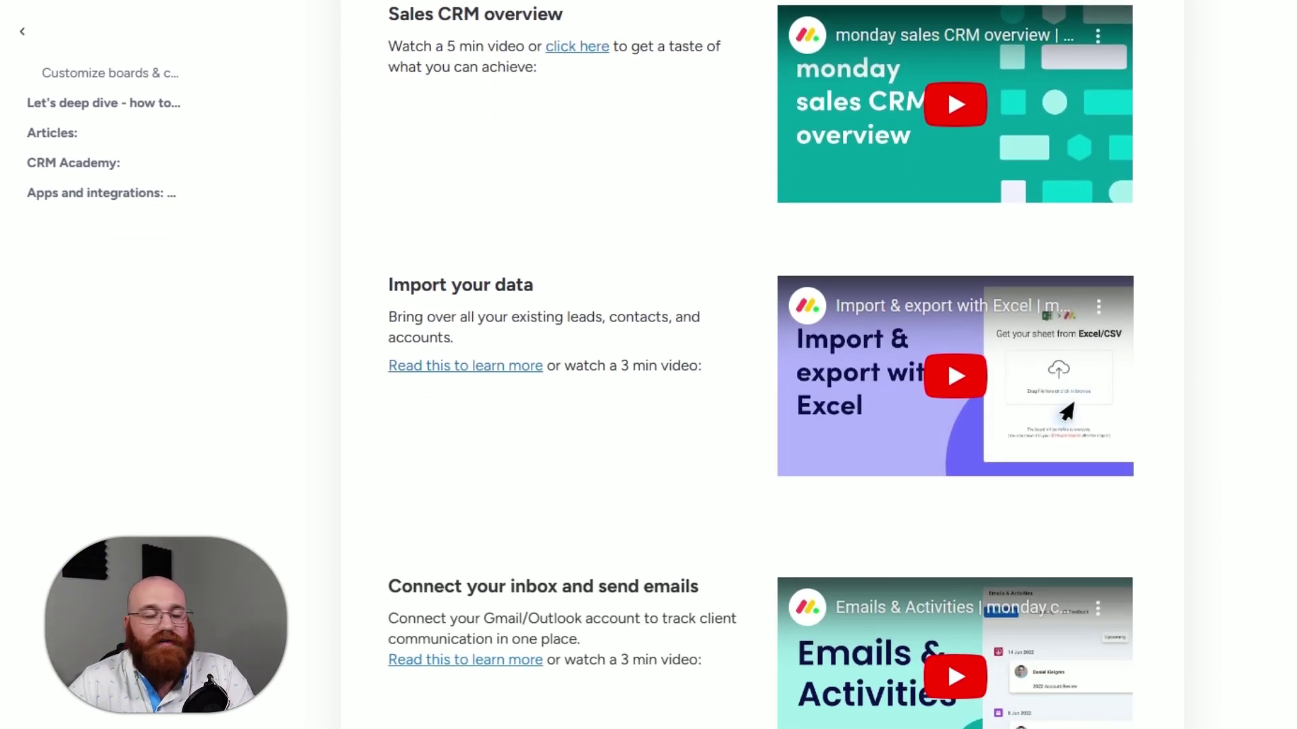
{"action": "scroll", "coordinate": [648, 365], "scroll_direction": "down", "scroll_amount": 2}
{"action": "scroll", "coordinate": [648, 365], "scroll_direction": "down", "scroll_amount": 3}
{"action": "scroll", "coordinate": [649, 366], "scroll_direction": "down", "scroll_amount": 1}
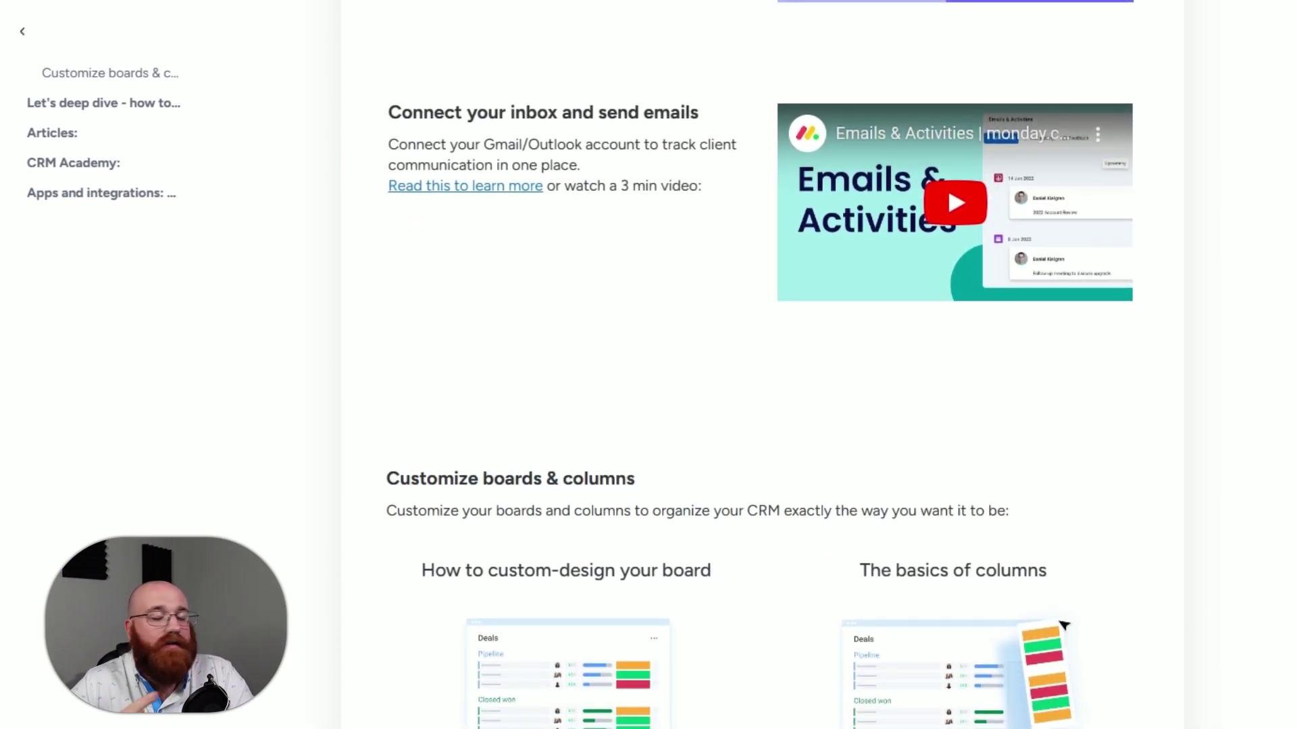
{"action": "scroll", "coordinate": [649, 365], "scroll_direction": "down", "scroll_amount": 2}
{"action": "scroll", "coordinate": [649, 365], "scroll_direction": "down", "scroll_amount": 3}
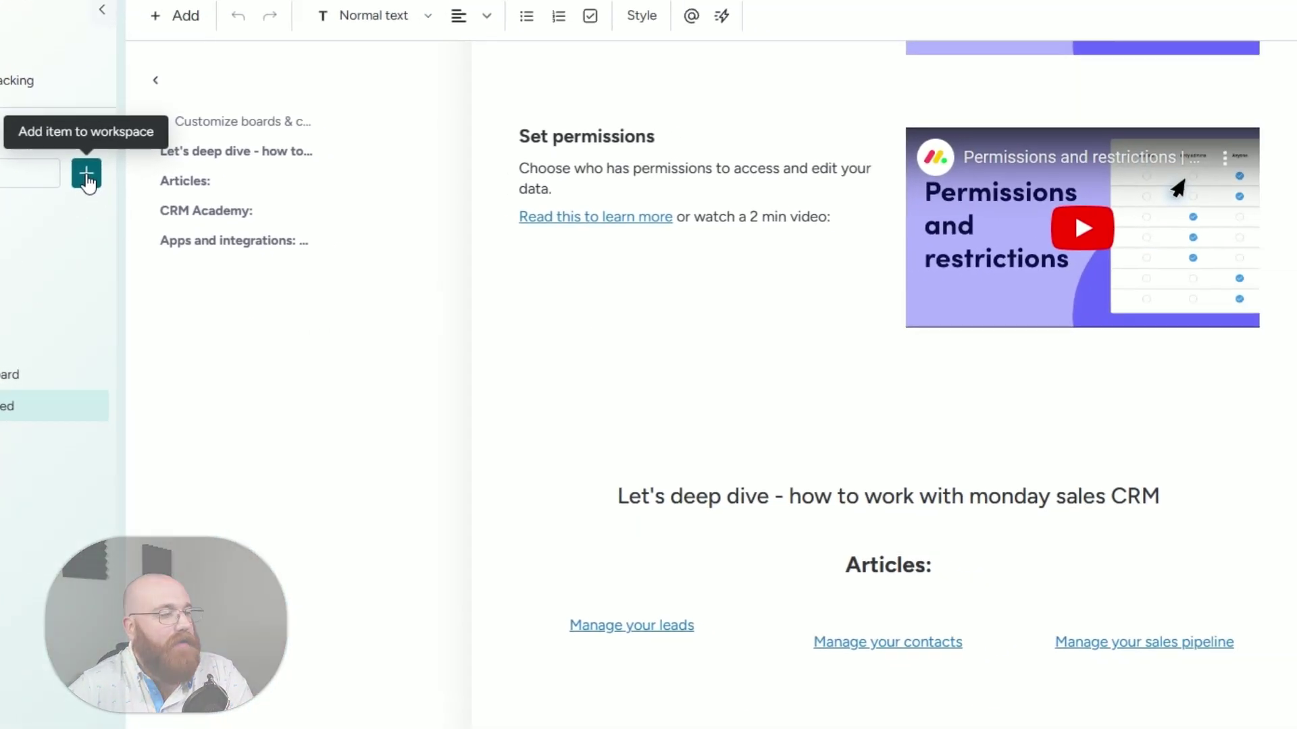
Step: Show the Add item to workspace choices with installed and recommended apps
{"action": "left_click", "coordinate": [86, 174]}
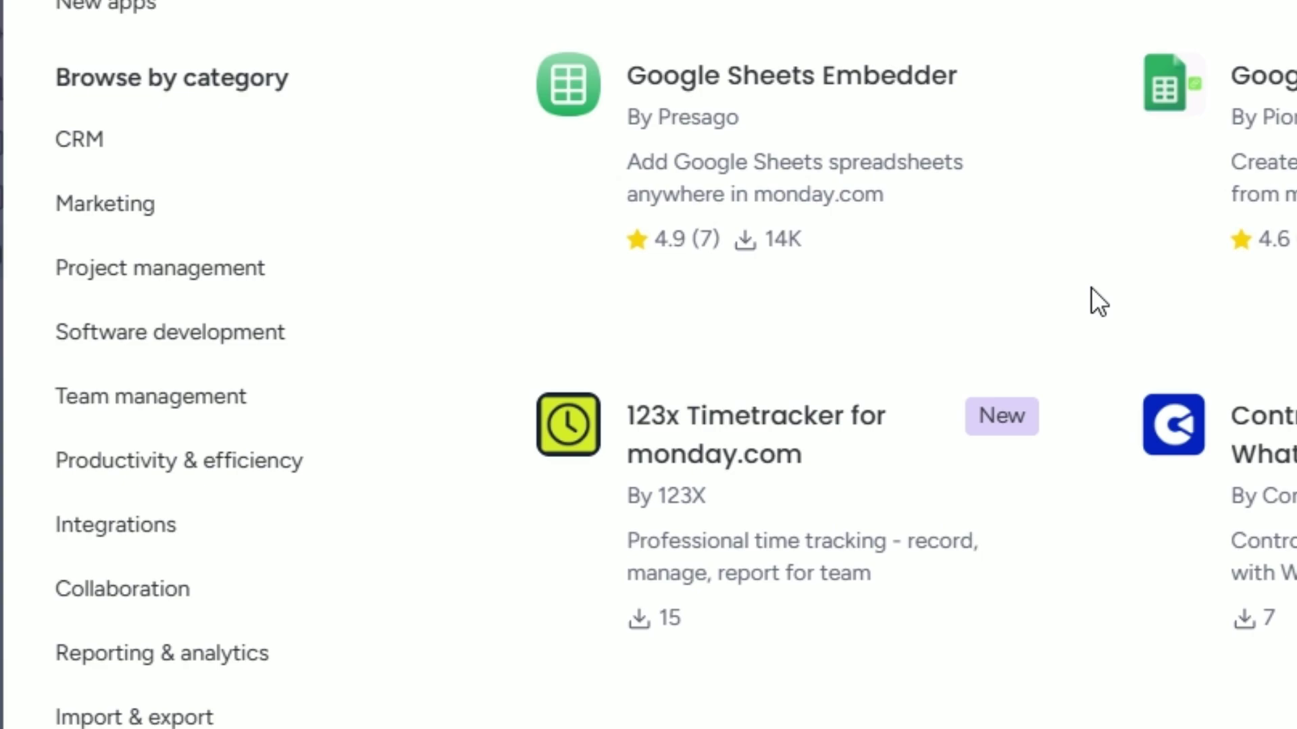
{"action": "scroll", "coordinate": [1092, 286], "scroll_direction": "down", "scroll_amount": 2}
{"action": "scroll", "coordinate": [1090, 286], "scroll_direction": "down", "scroll_amount": 2}
{"action": "scroll", "coordinate": [1092, 287], "scroll_direction": "down", "scroll_amount": 2}
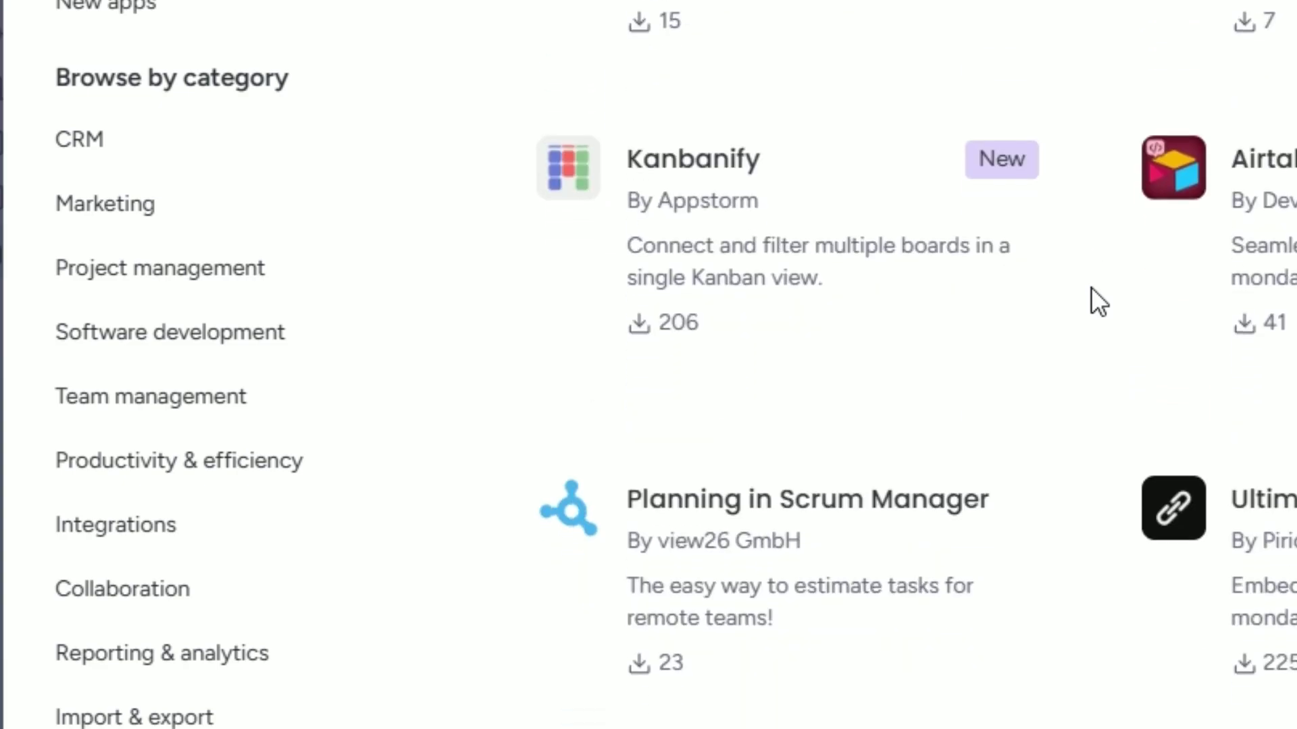
{"action": "scroll", "coordinate": [1091, 288], "scroll_direction": "down", "scroll_amount": 3}
{"action": "scroll", "coordinate": [1092, 287], "scroll_direction": "up", "scroll_amount": 3}
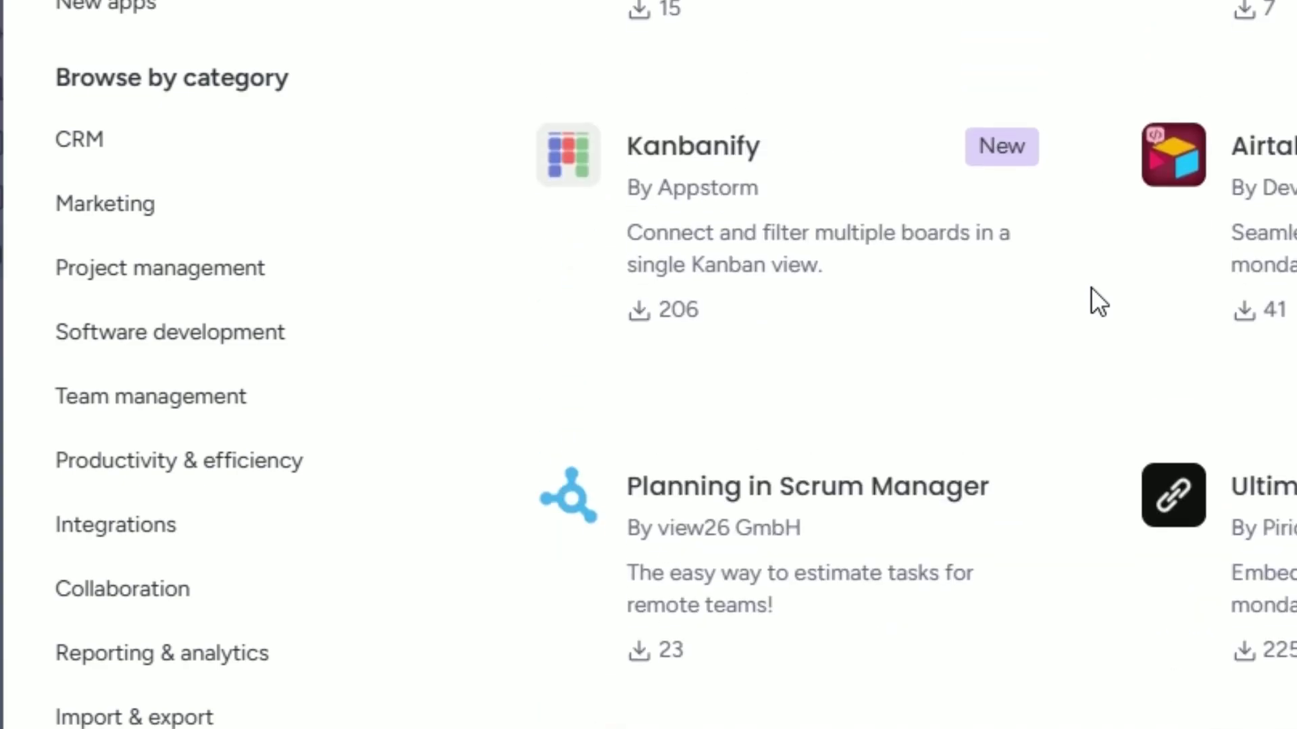
{"action": "scroll", "coordinate": [1091, 287], "scroll_direction": "up", "scroll_amount": 3}
{"action": "scroll", "coordinate": [1091, 286], "scroll_direction": "up", "scroll_amount": 2}
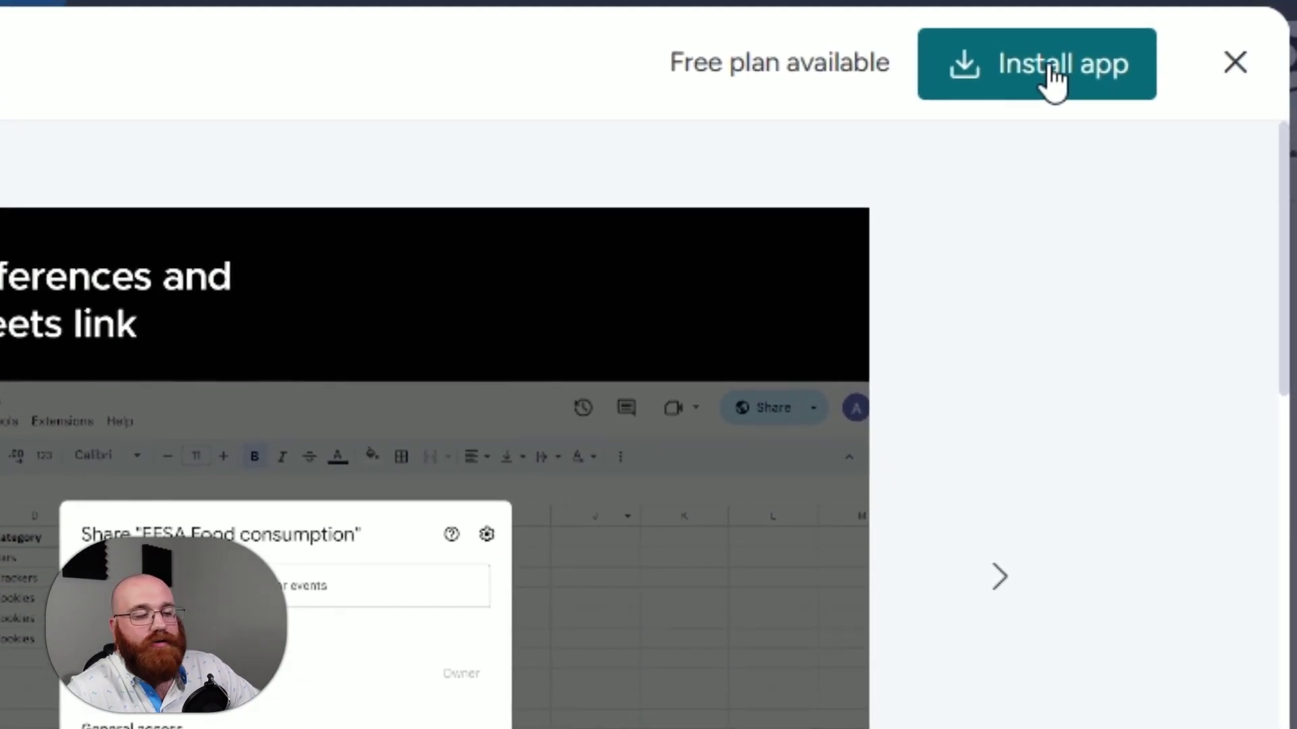
Step: Install Google Sheets Embedder for all workspaces with a 14-day trial
{"action": "left_click", "coordinate": [1050, 71]}
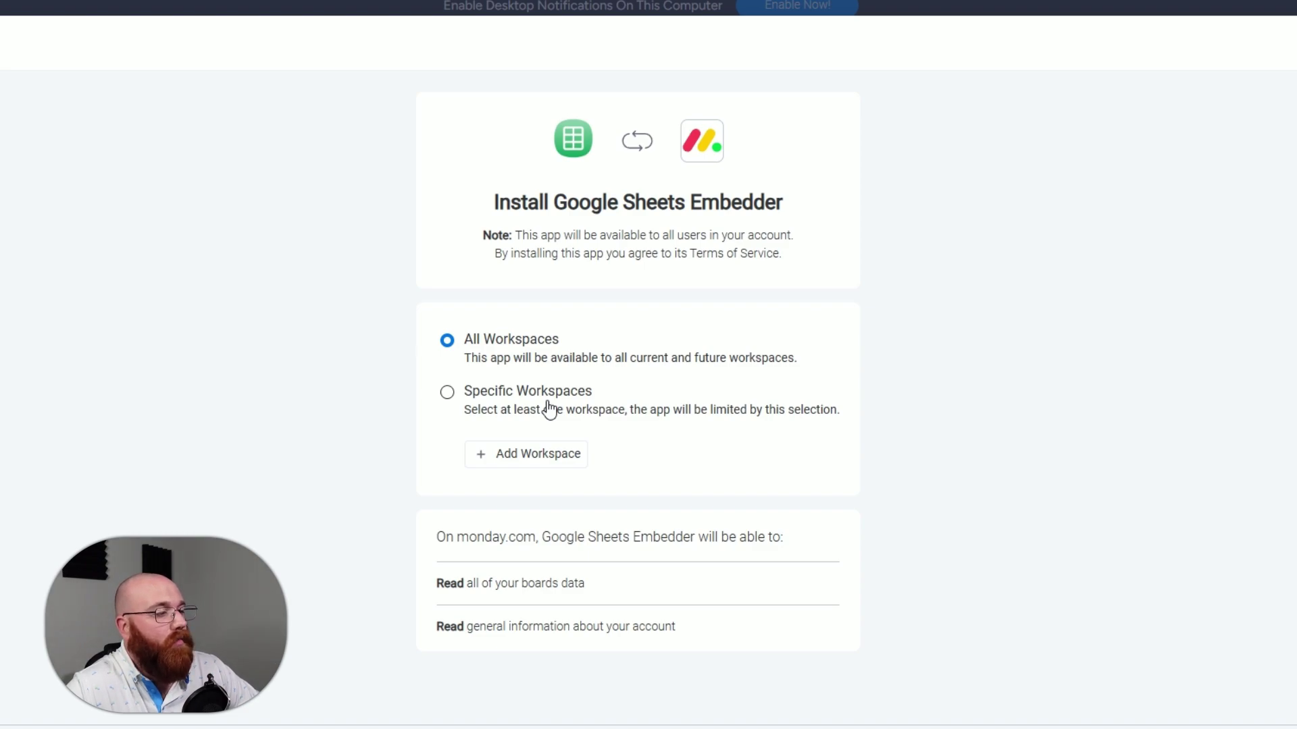
{"action": "scroll", "coordinate": [547, 342], "scroll_direction": "down", "scroll_amount": 2}
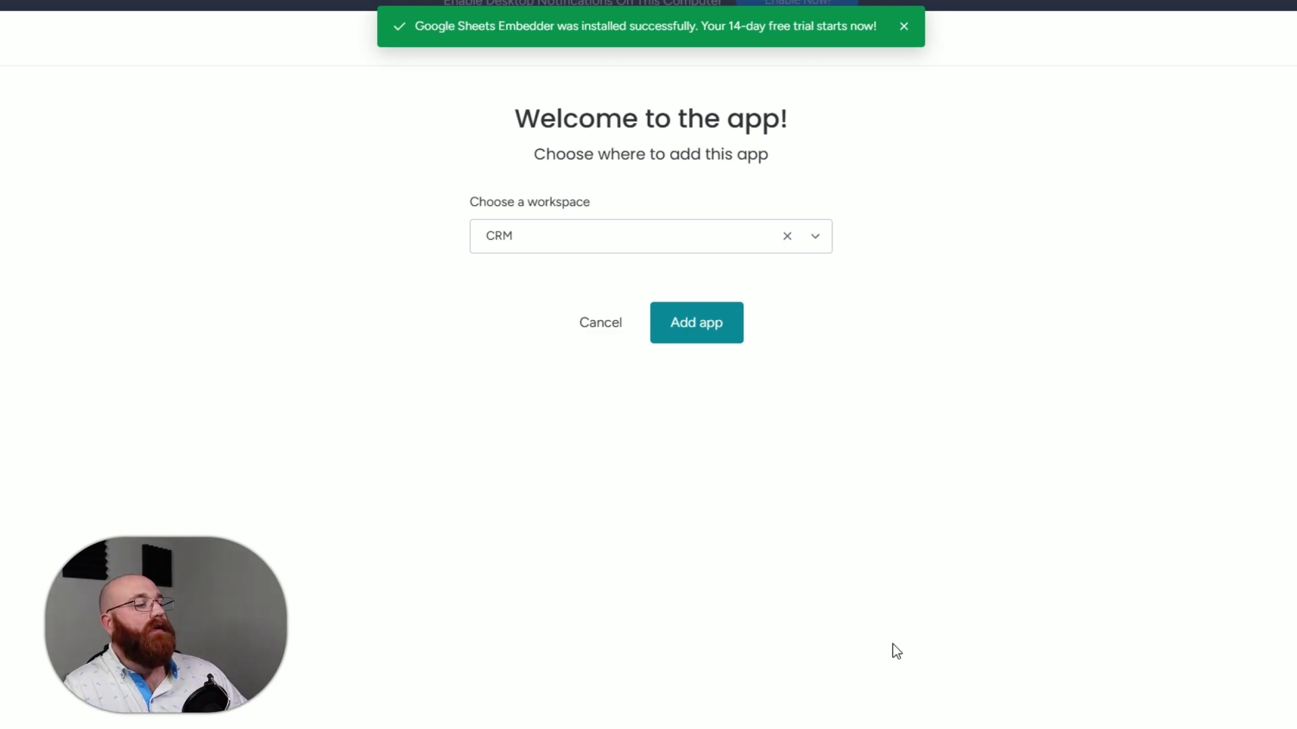
Step: Add the Google Sheets Embedder app to the CRM workspace as a New Google Sheets item
{"action": "left_click", "coordinate": [702, 331]}
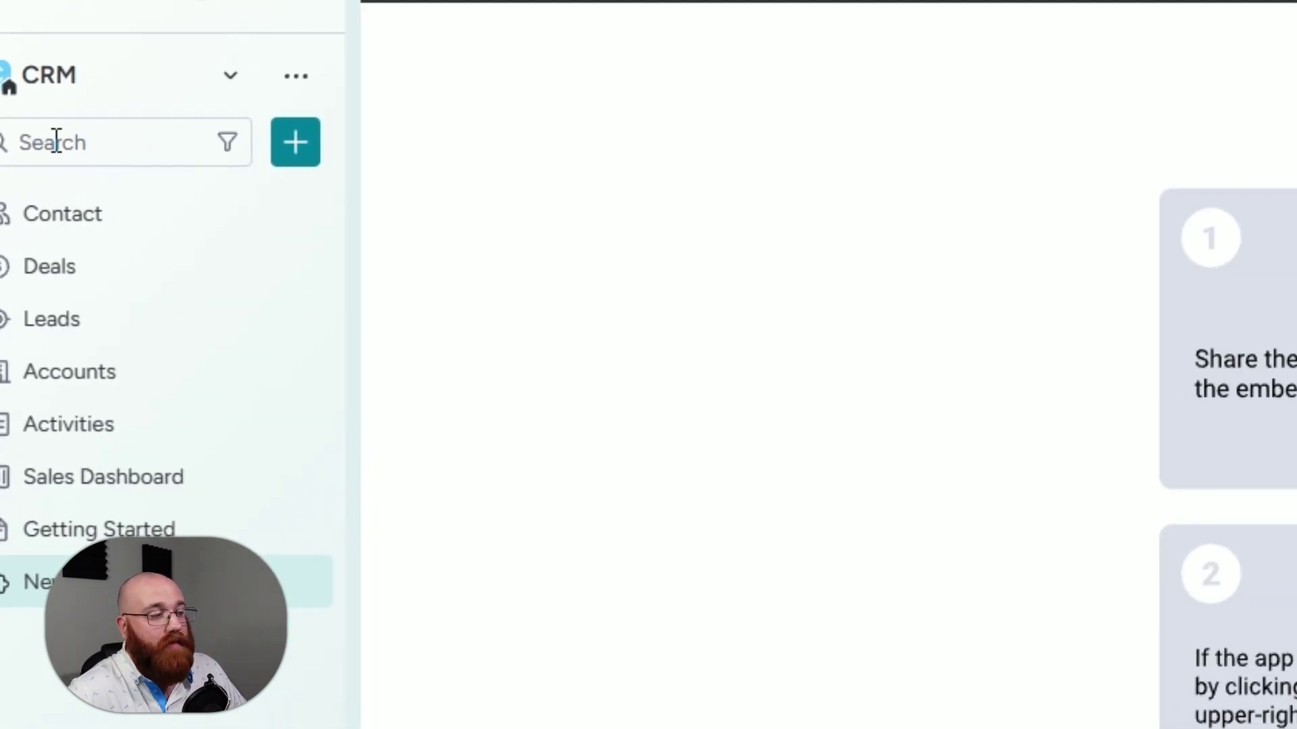
{"action": "scroll", "coordinate": [760, 456], "scroll_direction": "down", "scroll_amount": 3}
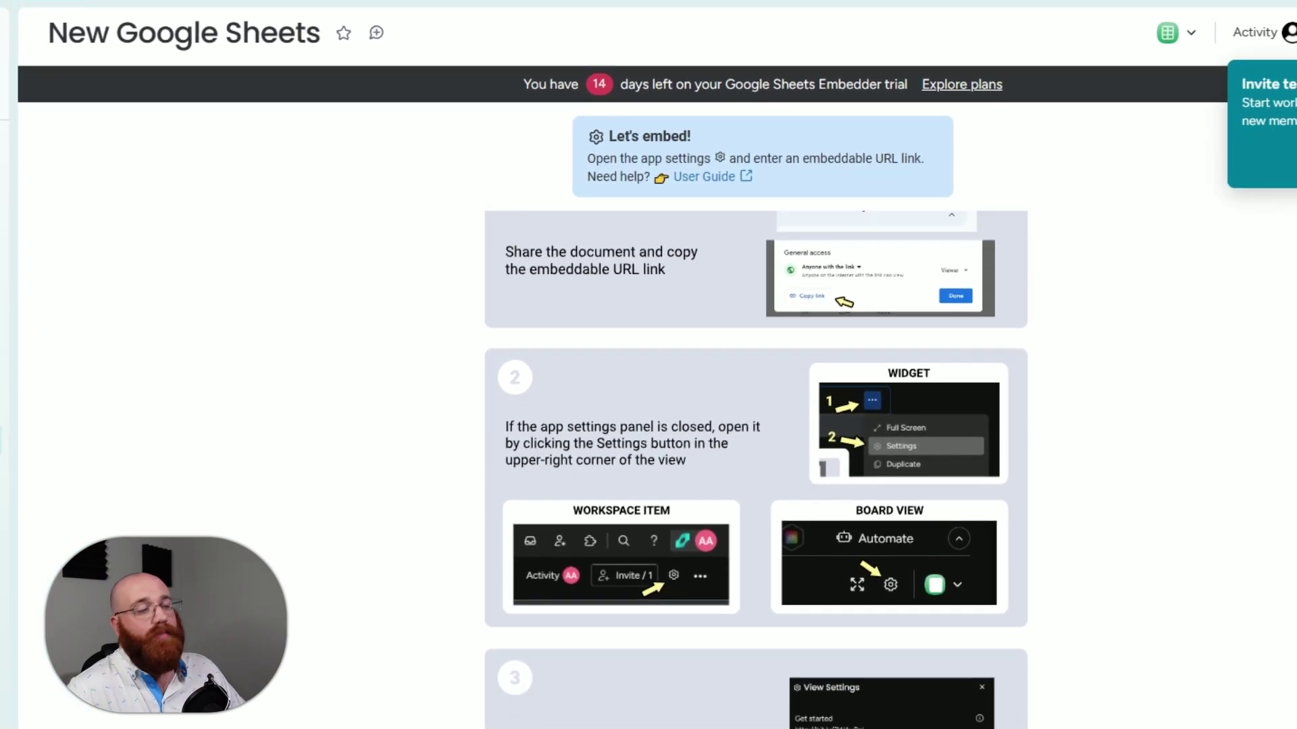